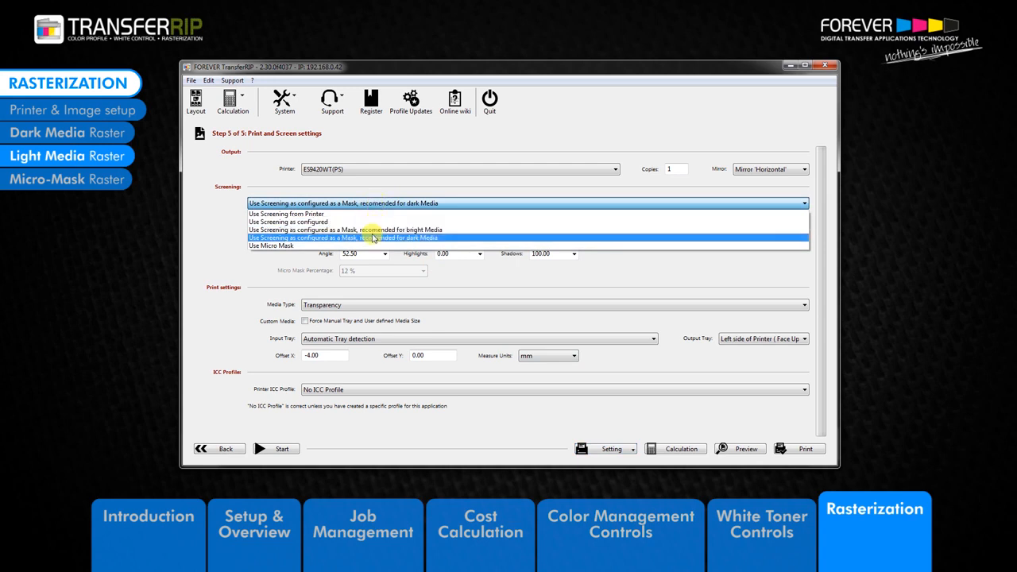
Step: Set the screening mode to "Use Screening as configured as a Mask, recomended for bright Media"
left_click(375, 231)
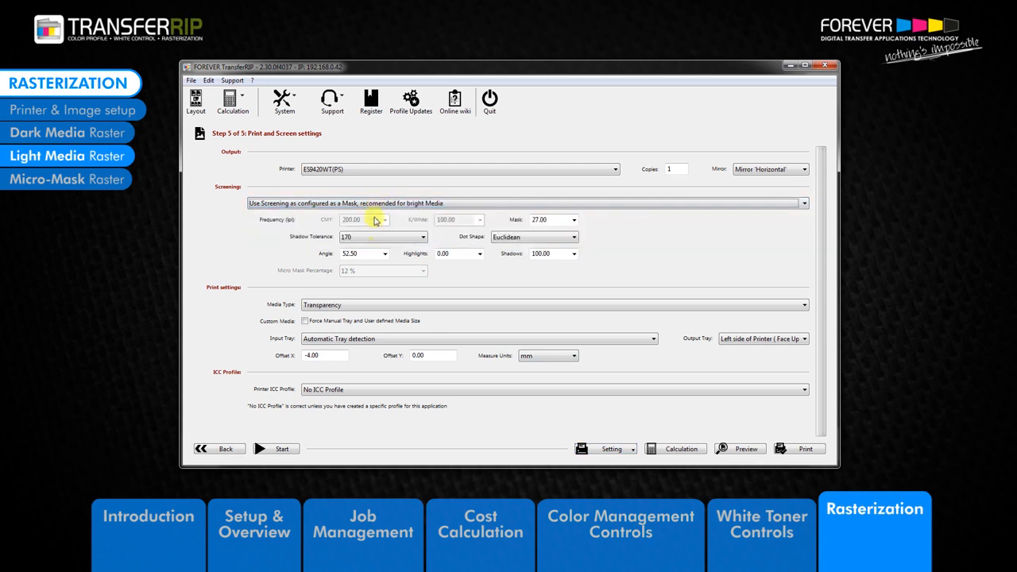
left_click(371, 204)
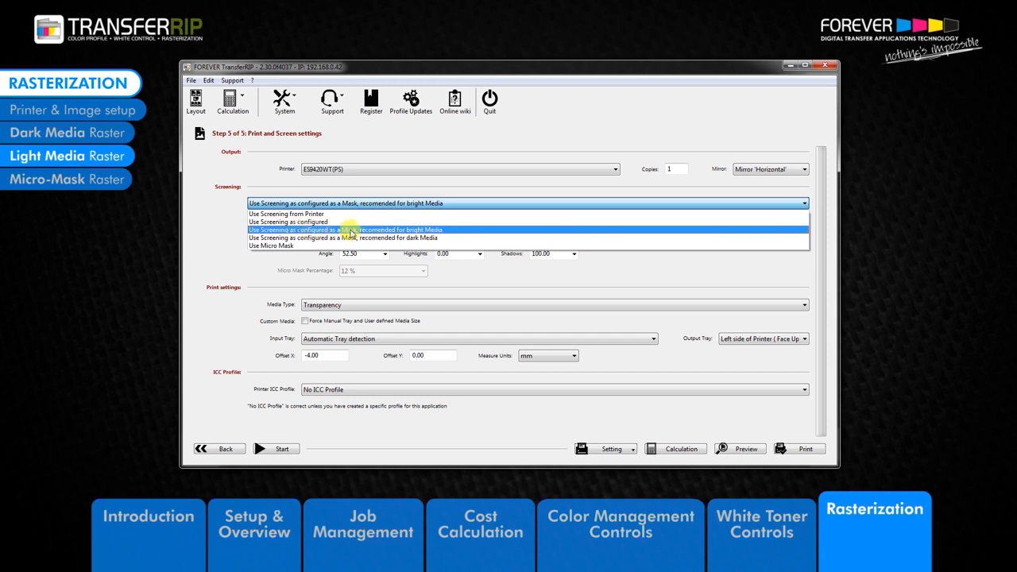
left_click(446, 232)
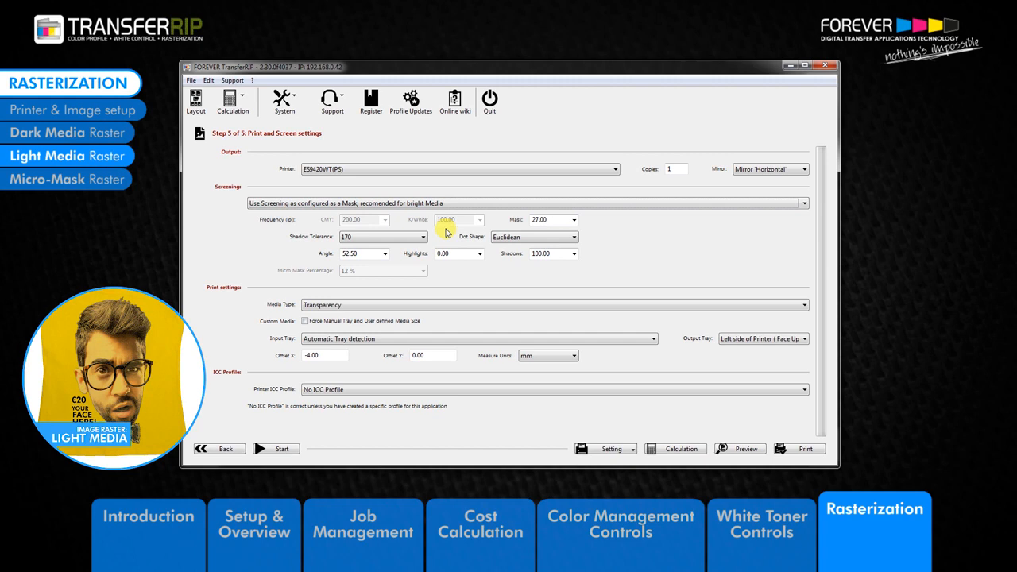
left_click(397, 203)
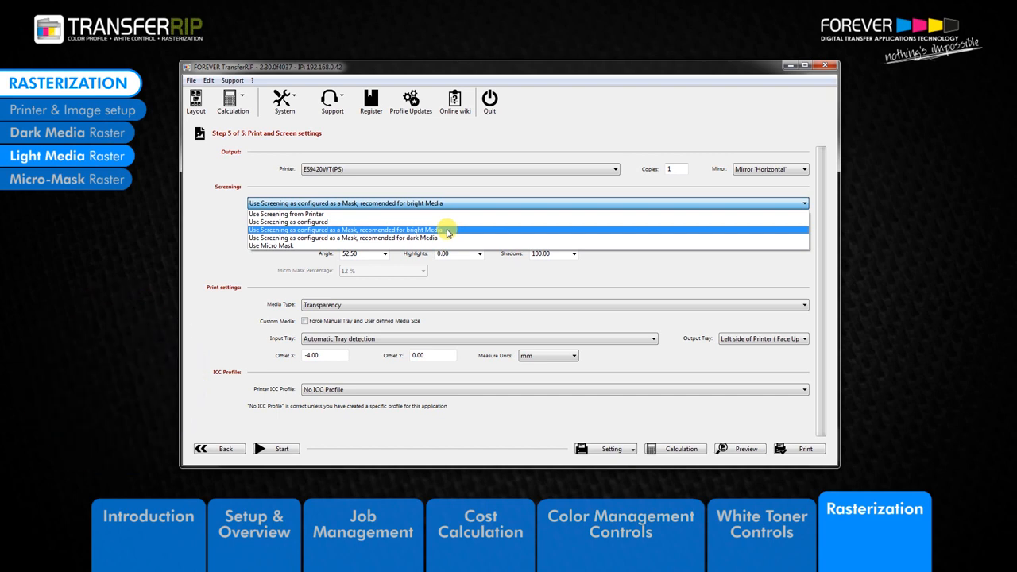
left_click(447, 232)
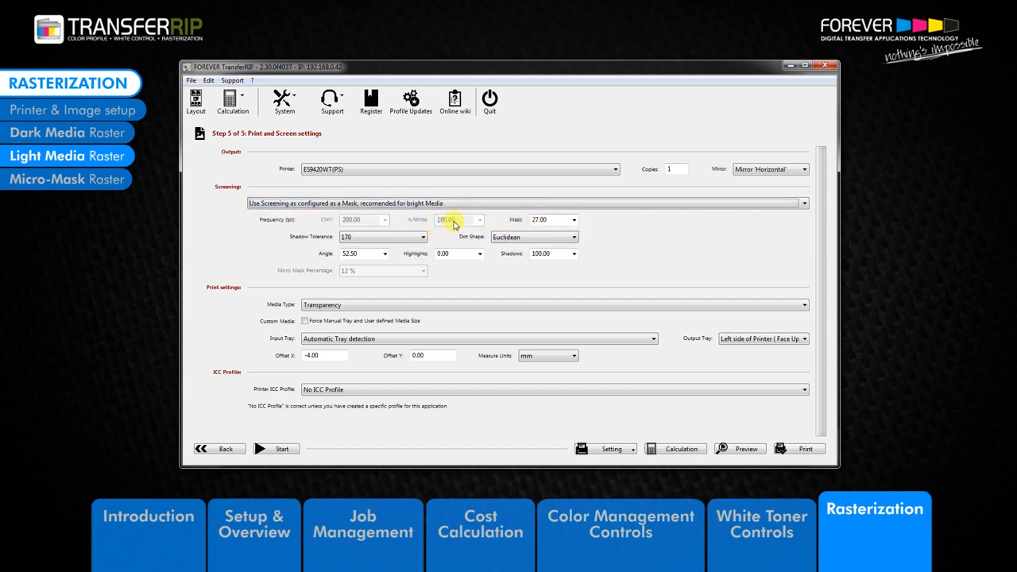
Step: Set the screening mask frequency to 27 lpi
double_click(539, 219)
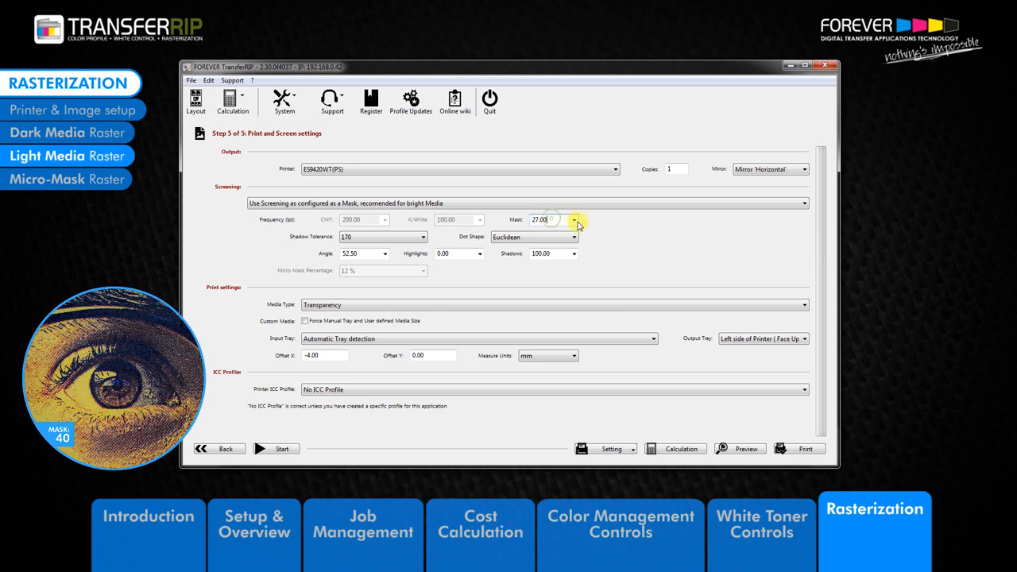
left_click(574, 220)
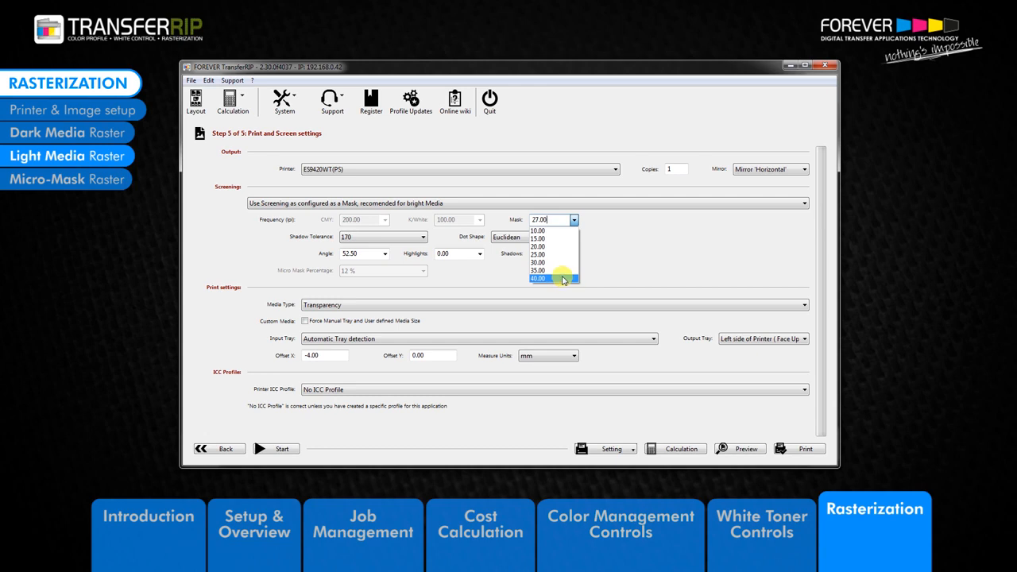
left_click(591, 230)
left_click_drag(550, 220, 520, 216)
type("27")
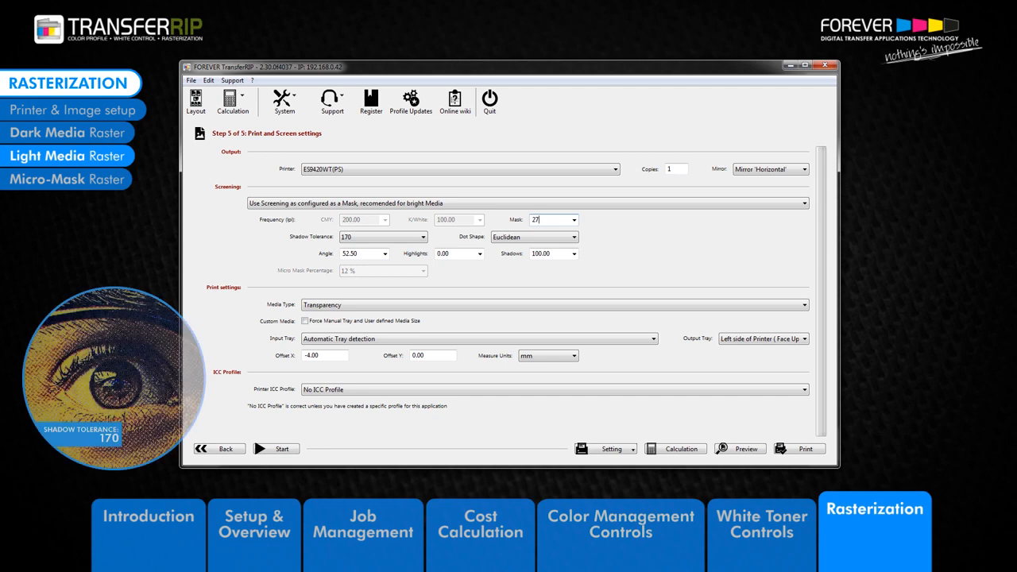
key("Tab")
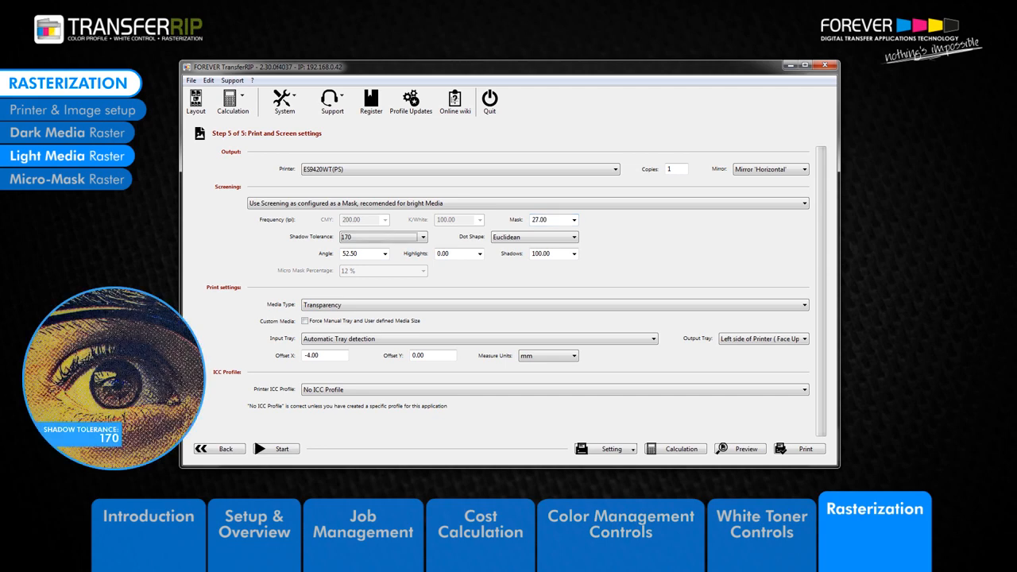
Step: Look through the available shadow tolerance values and dot shape options without choosing another one
left_click(400, 238)
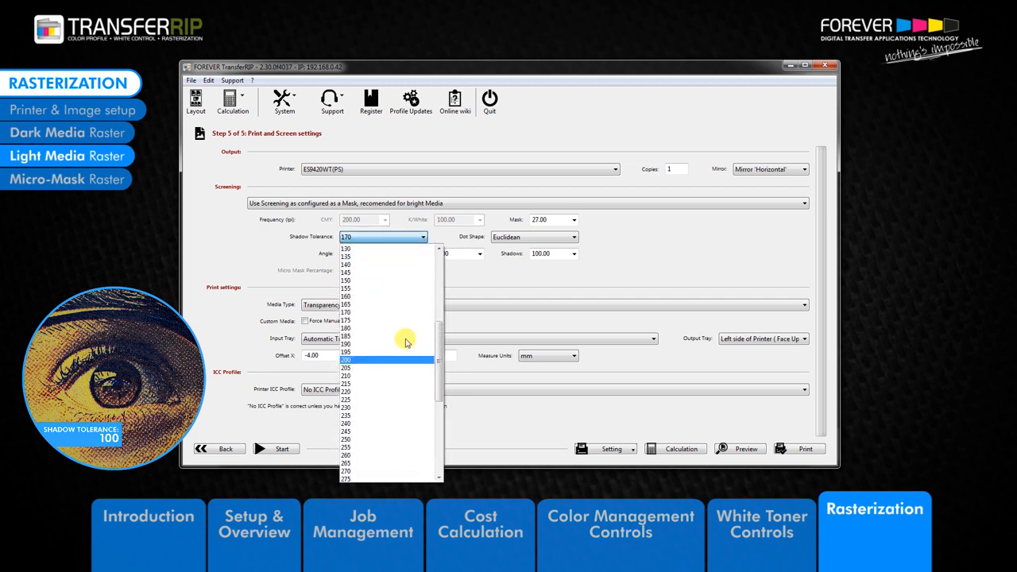
scroll(405, 339, "up", 3)
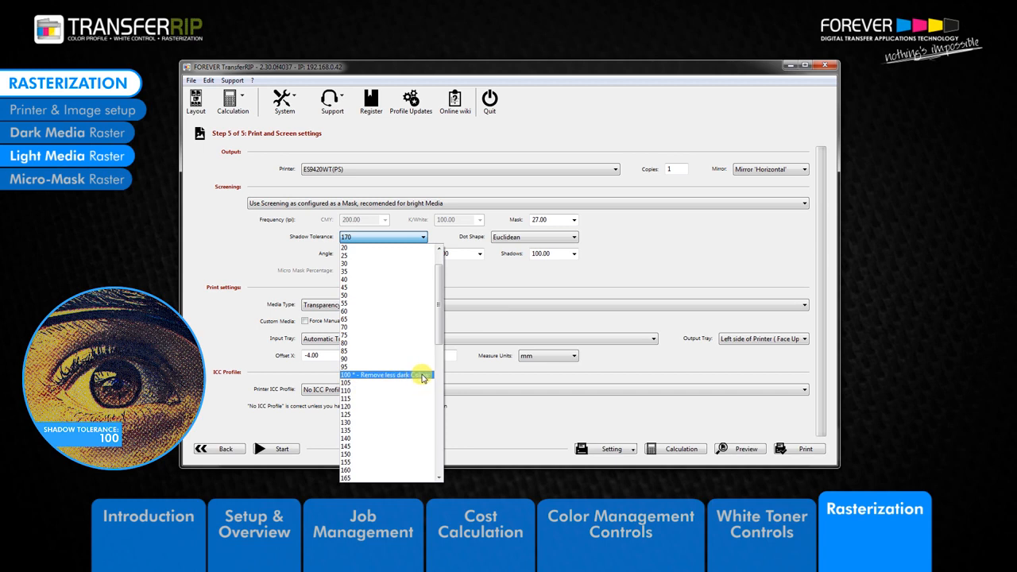
scroll(404, 375, "down", 5)
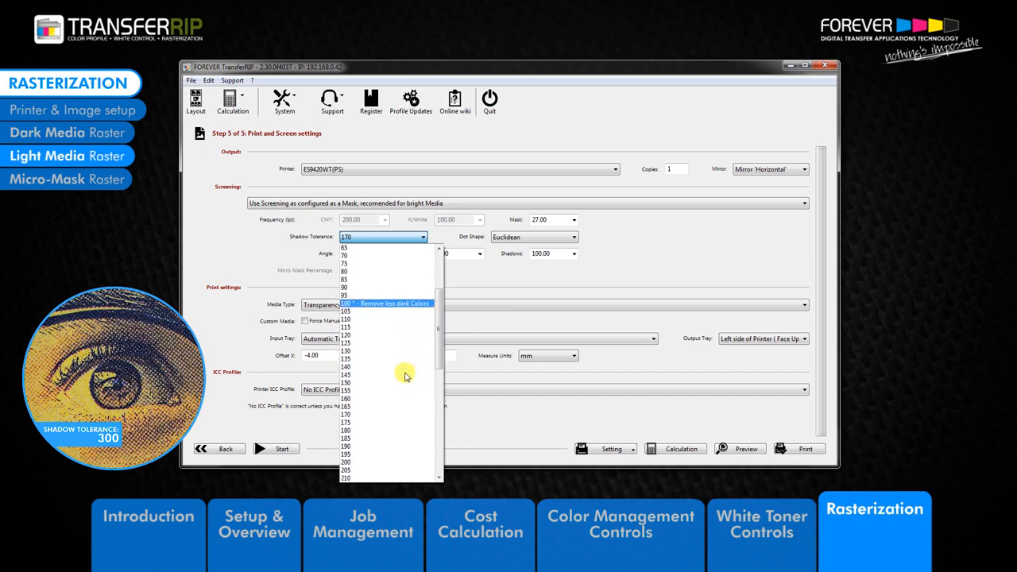
scroll(403, 375, "down", 5)
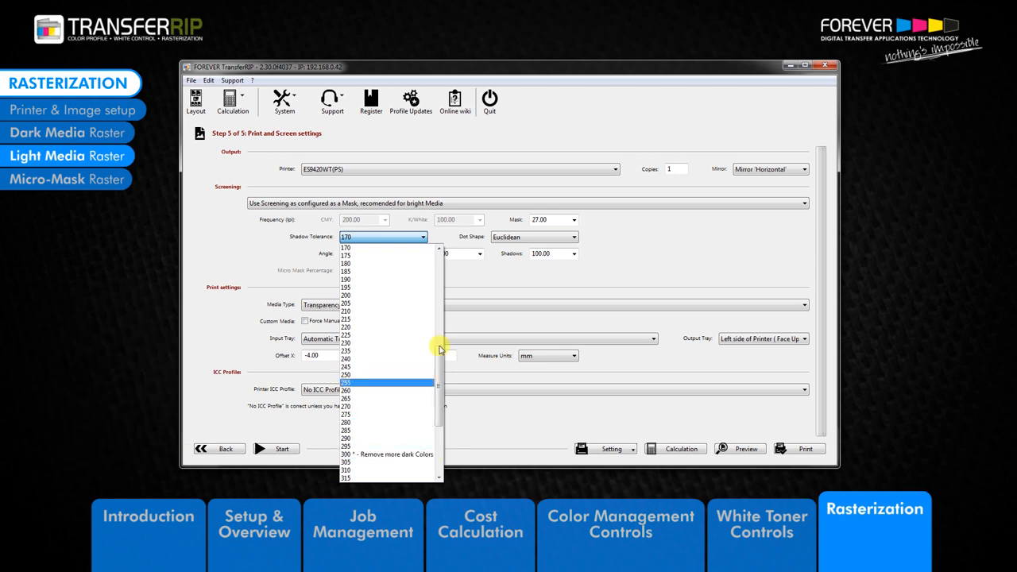
left_click(510, 278)
left_click(521, 237)
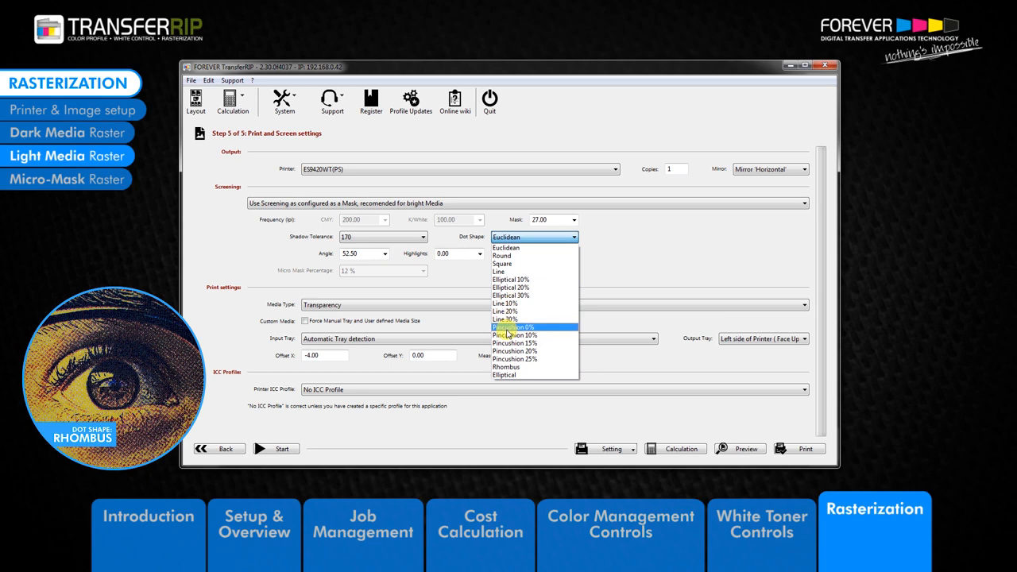
left_click(453, 286)
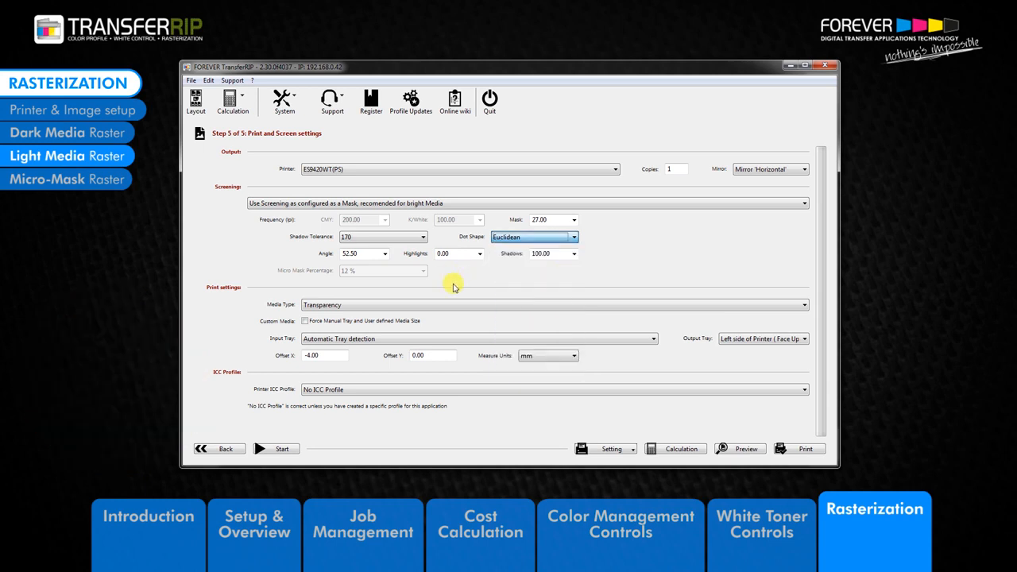
Step: Look through the available values for the screening angle, highlights and shadows without choosing another one
left_click(384, 254)
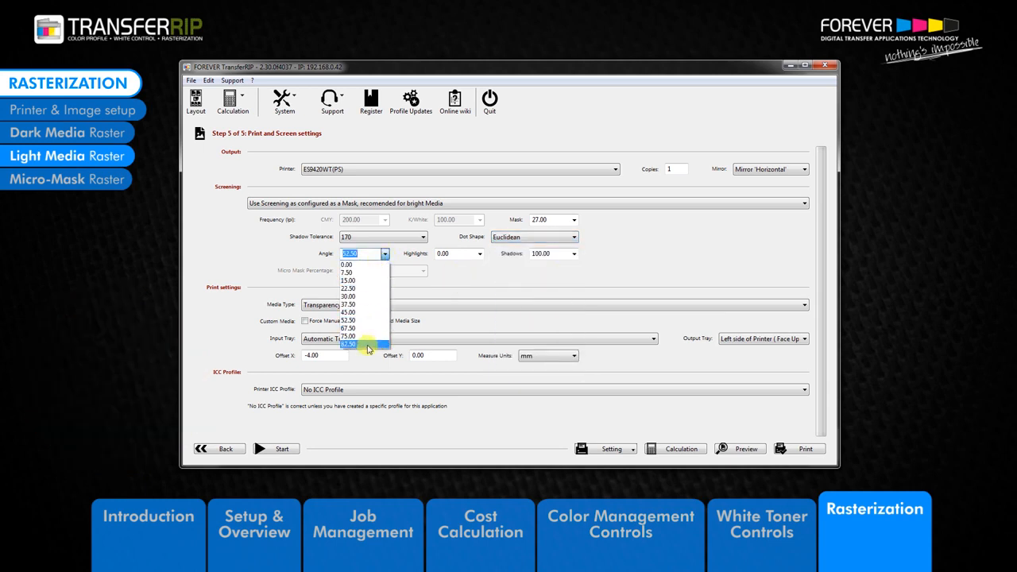
left_click(424, 265)
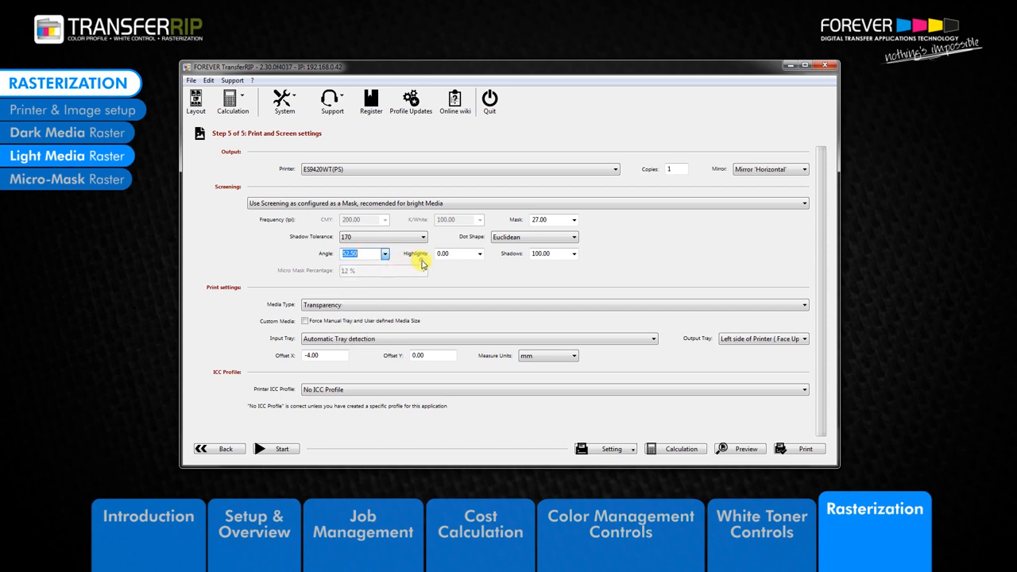
left_click(480, 253)
left_click(480, 254)
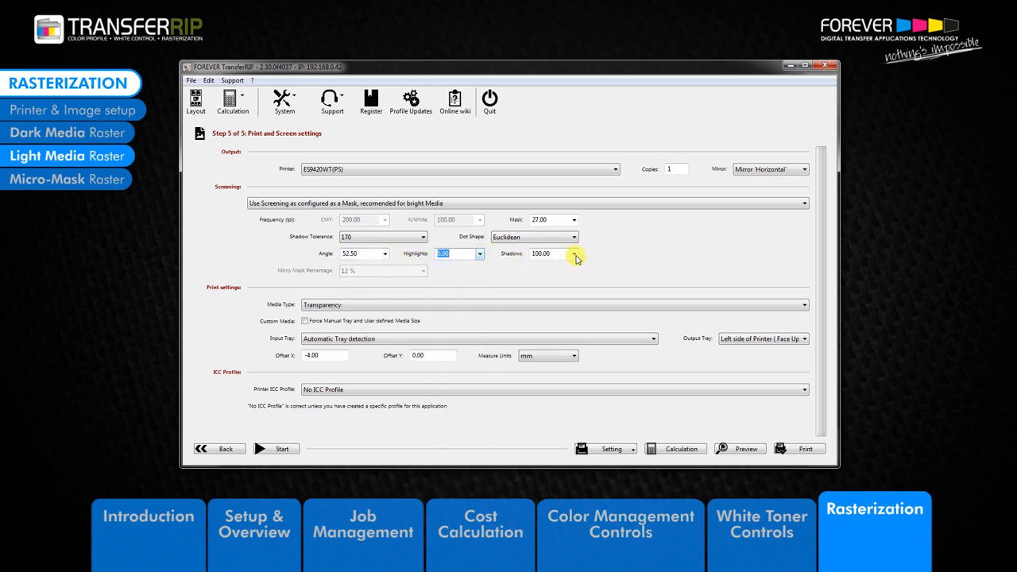
left_click(574, 254)
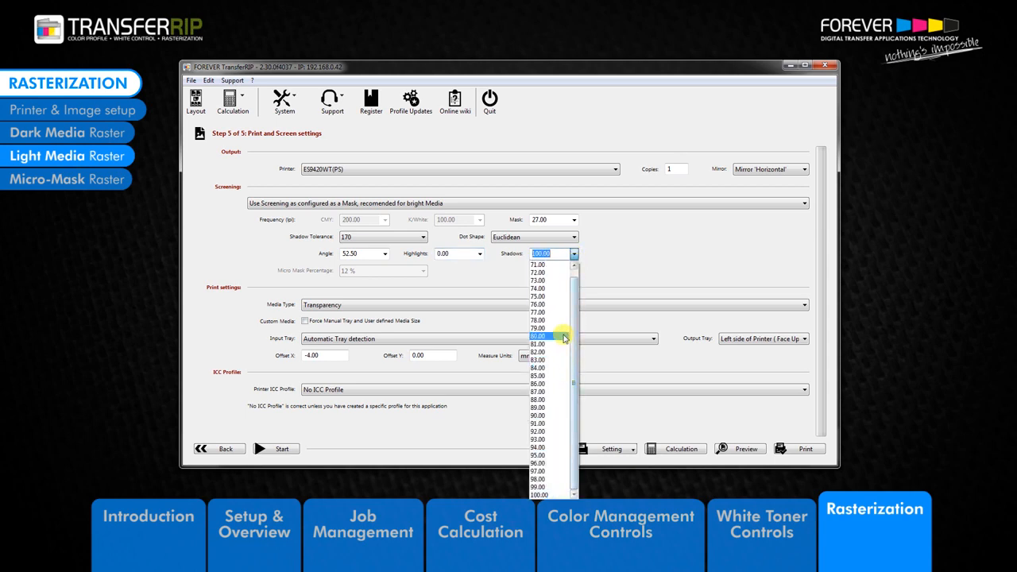
left_click(597, 254)
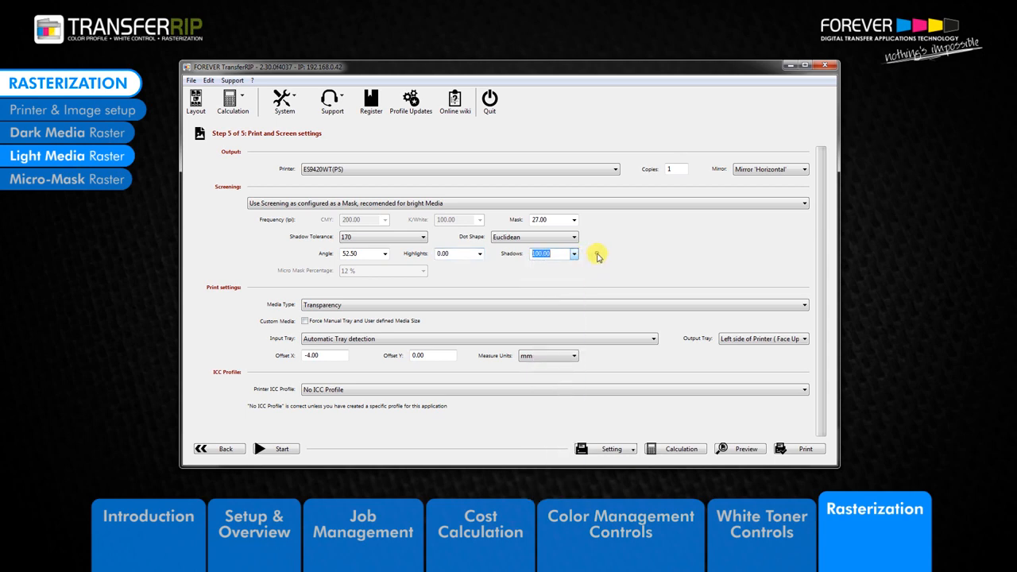
left_click(385, 254)
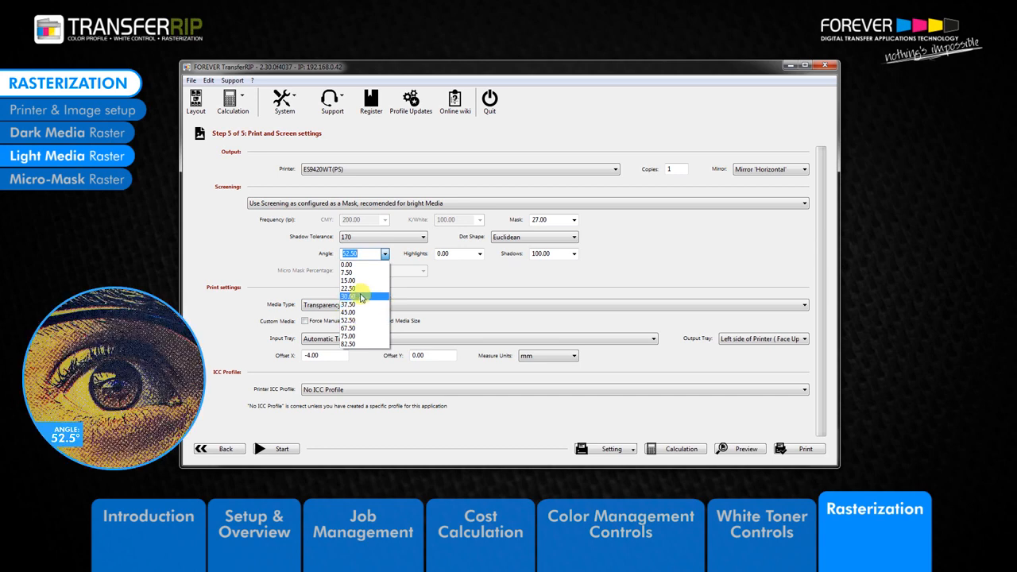
left_click(512, 243)
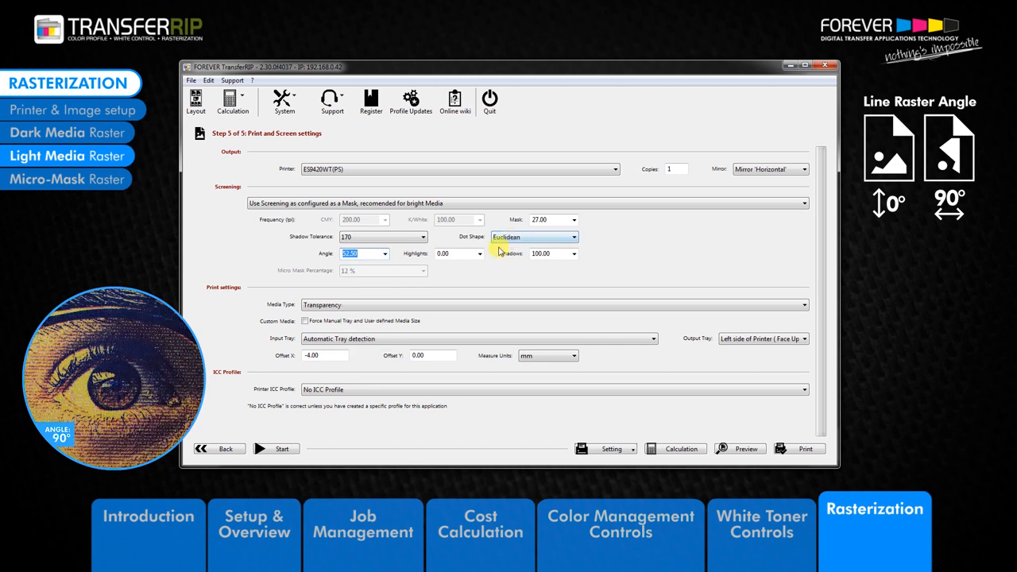
Step: Try the Line dot shape with a screening angle of 0, followed by an angle of 90
left_click(509, 238)
left_click(504, 272)
left_click(385, 254)
left_click(367, 265)
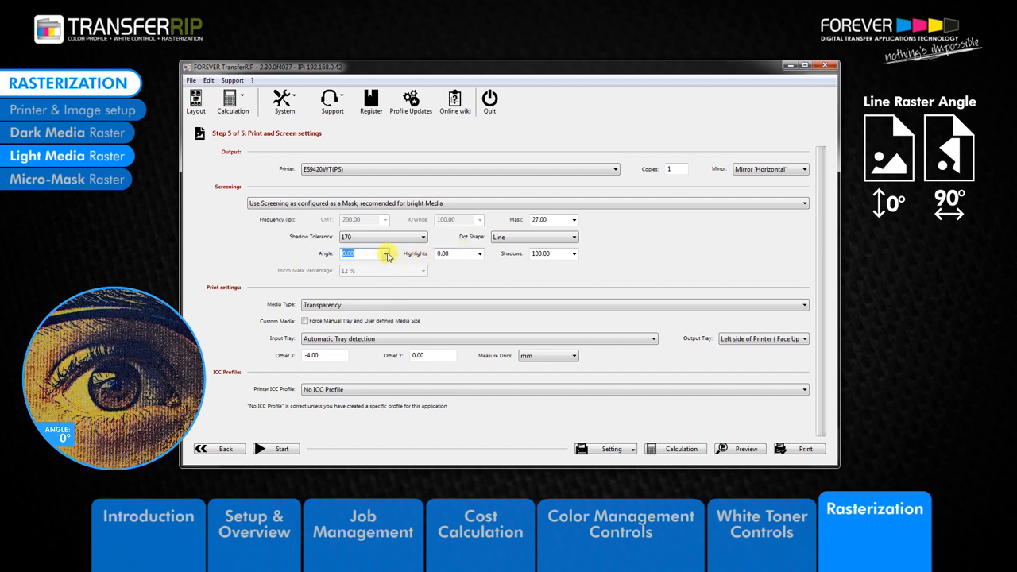
left_click(385, 254)
left_click(365, 253)
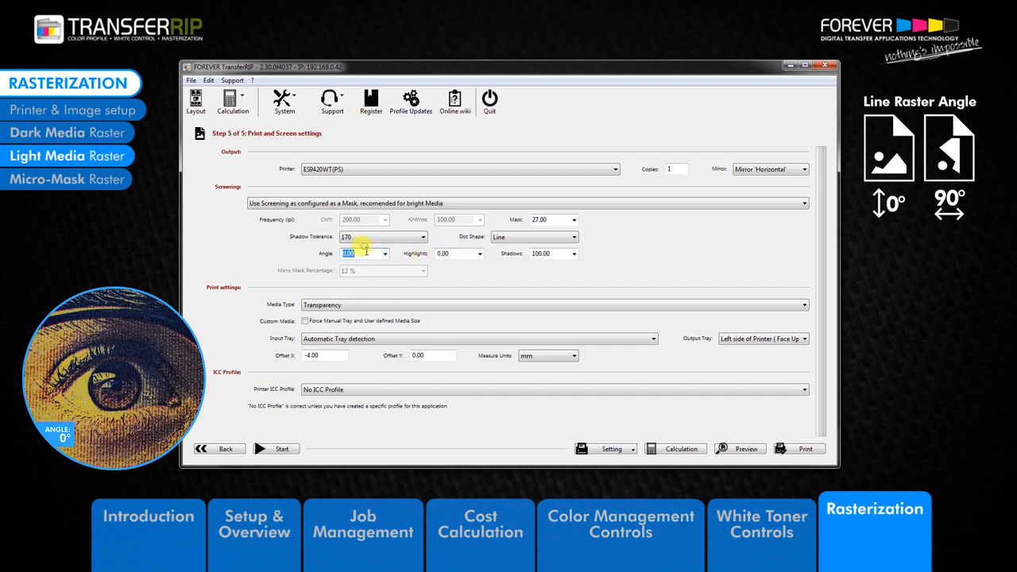
type("90")
key("Tab")
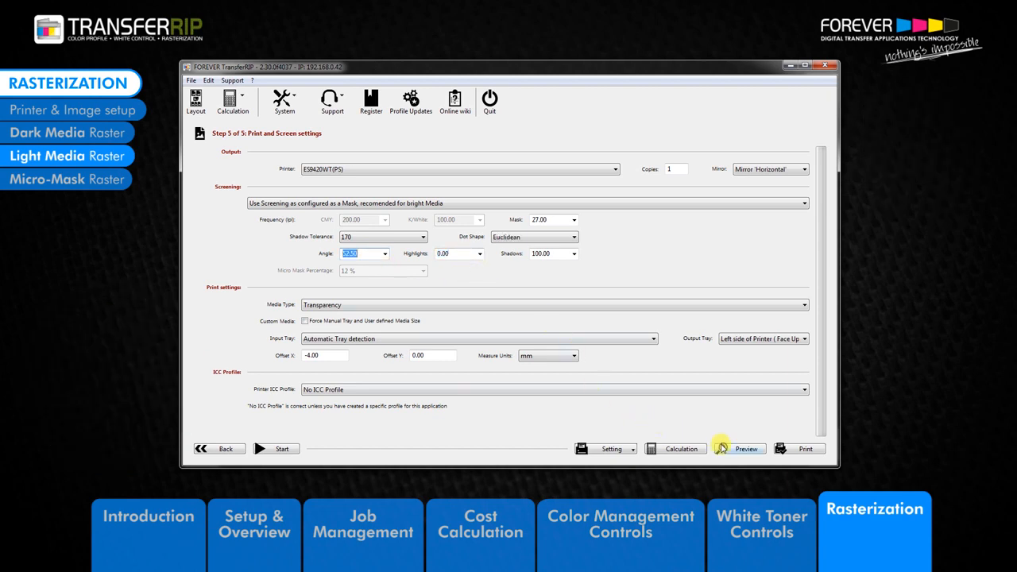
Step: Inspect the raster in the high-resolution preview, turn off the all-black separations display, and close the preview
left_click(743, 450)
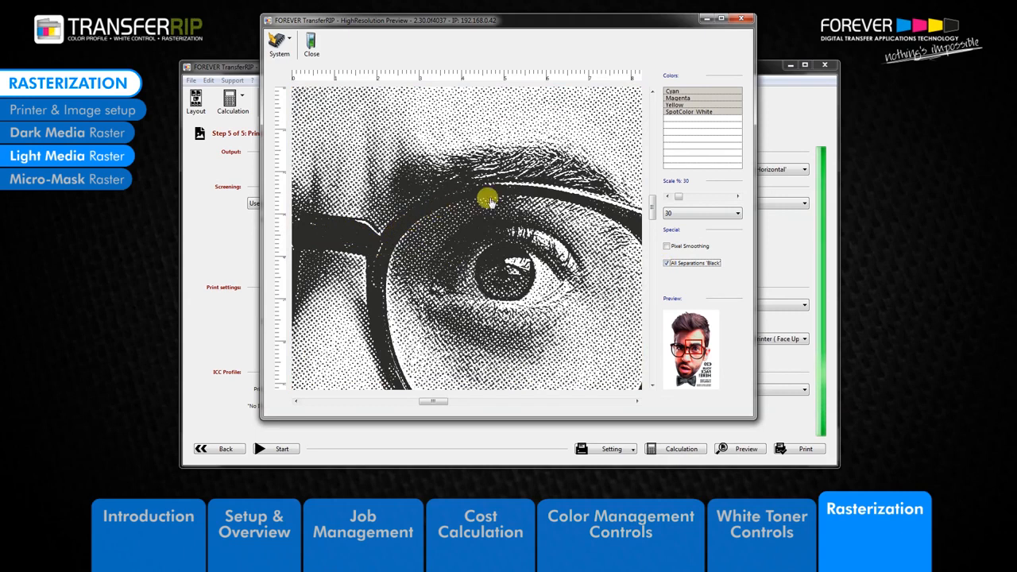
left_click(667, 263)
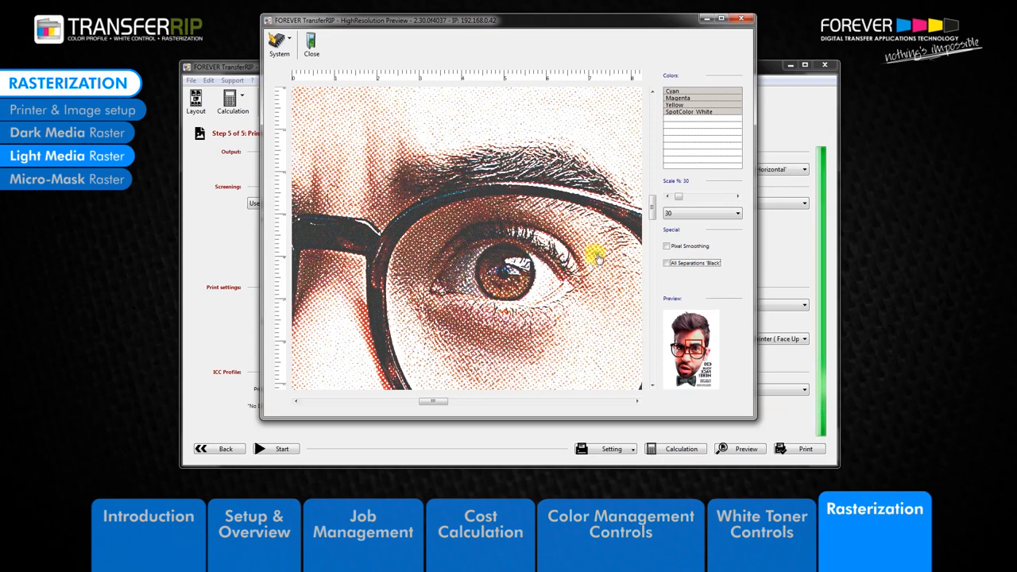
left_click(312, 46)
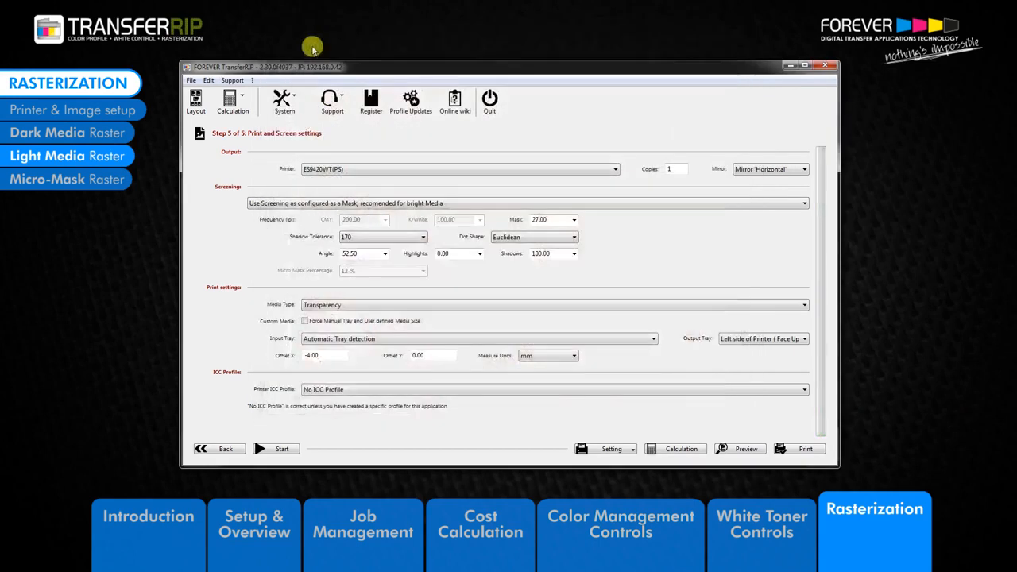
Step: View the list of saved printer settings and close it without loading any
left_click(613, 450)
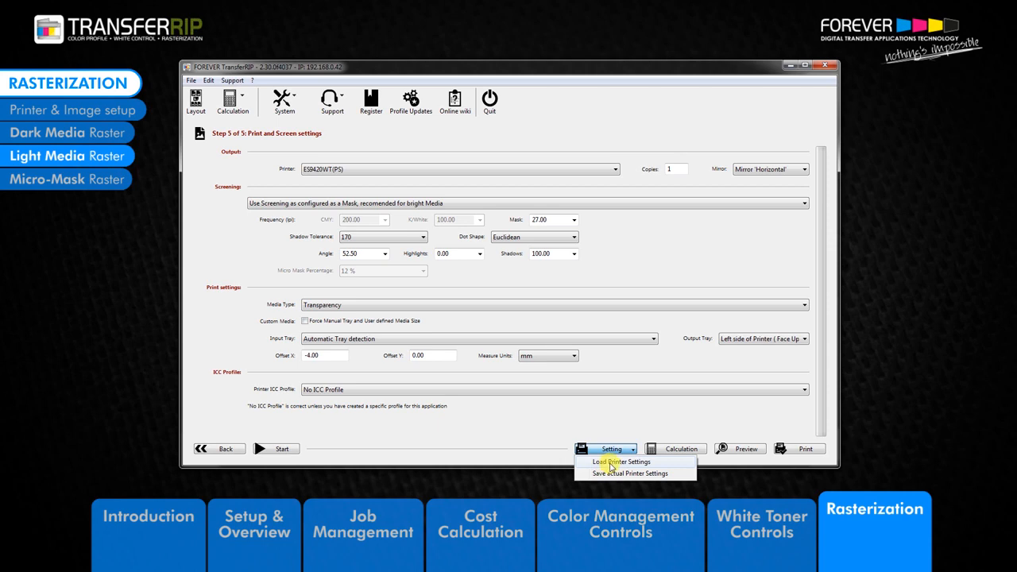
left_click(611, 464)
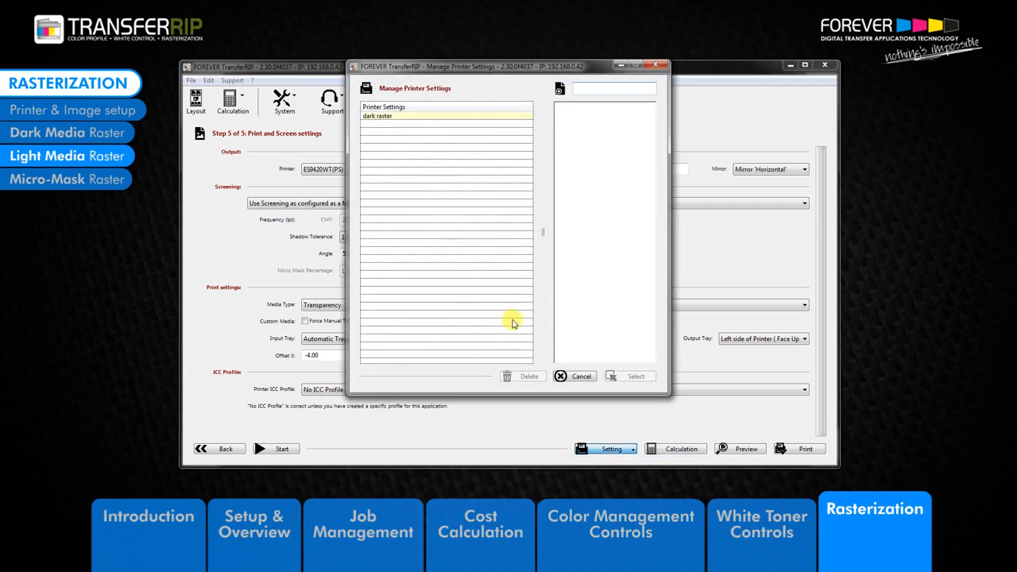
left_click(580, 376)
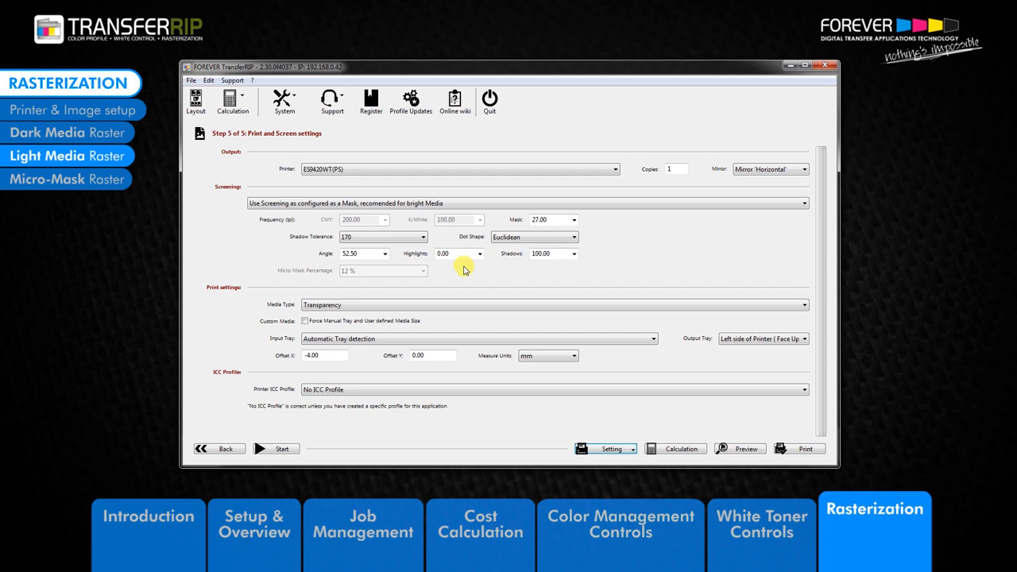
Step: Save the current printer settings under the name "light raster"
left_click(627, 451)
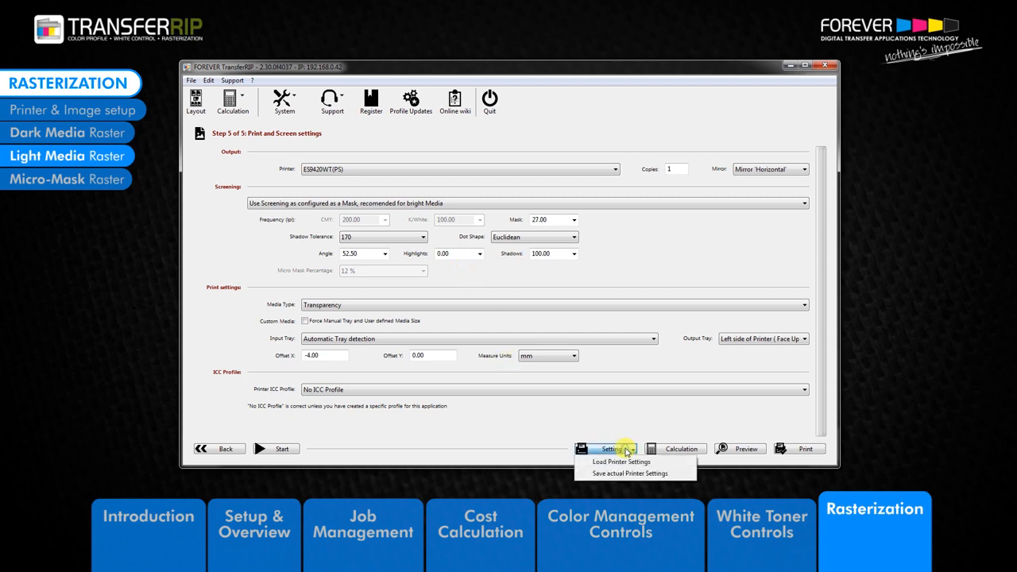
left_click(627, 474)
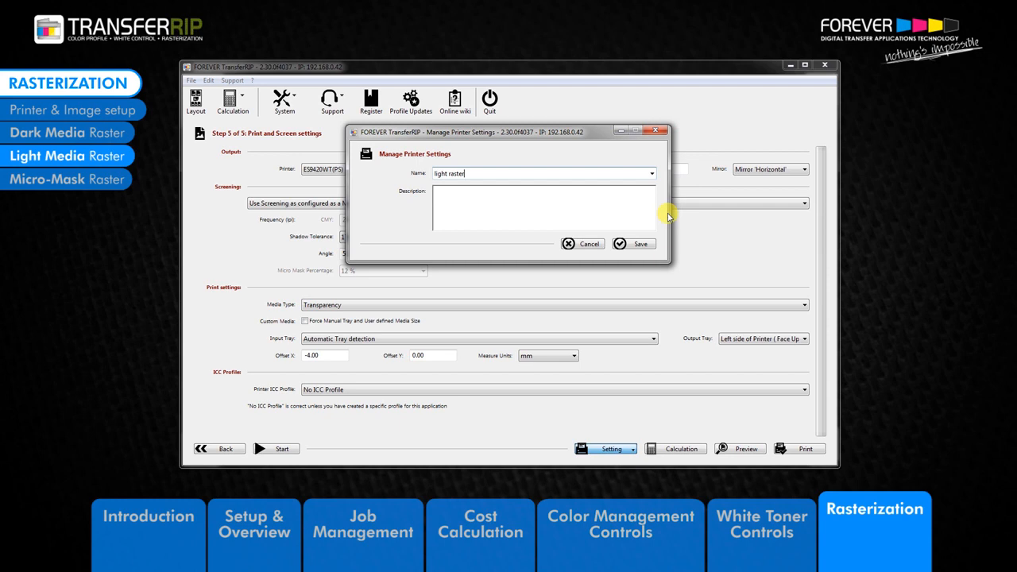
left_click(645, 243)
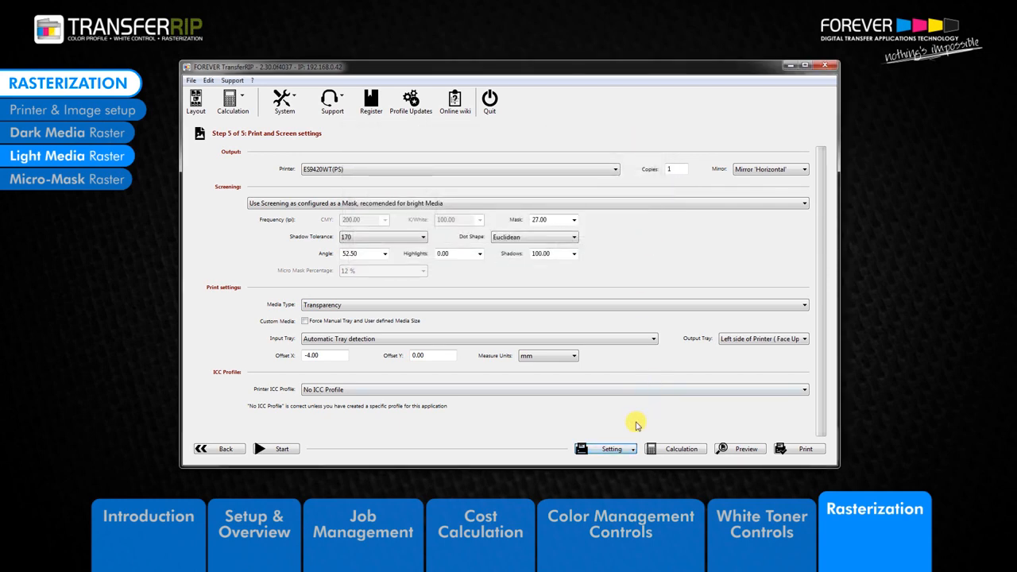
Step: Open the saved printer settings for loading and select the "light raster" entry
left_click(612, 449)
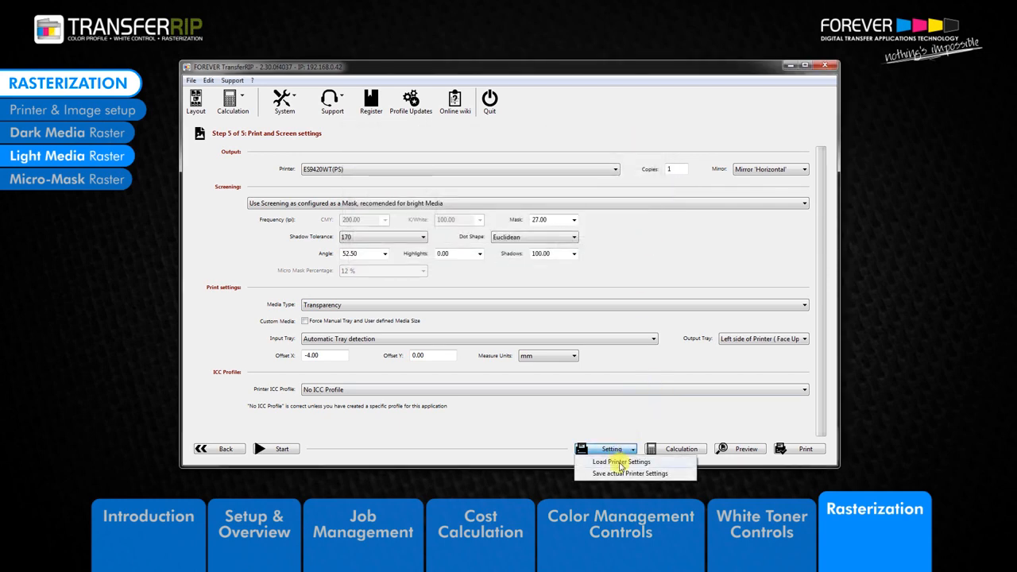
left_click(620, 462)
left_click(382, 125)
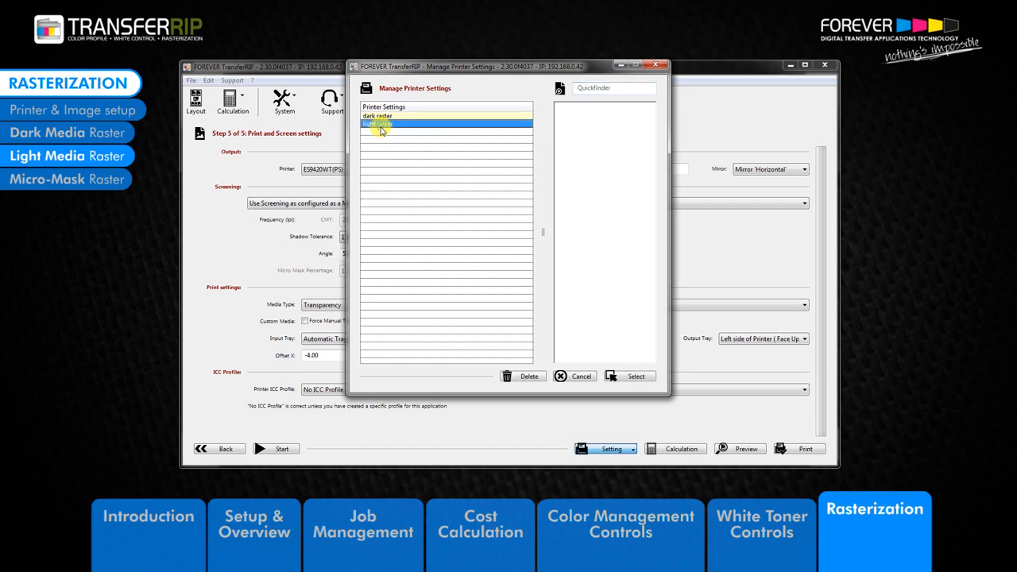